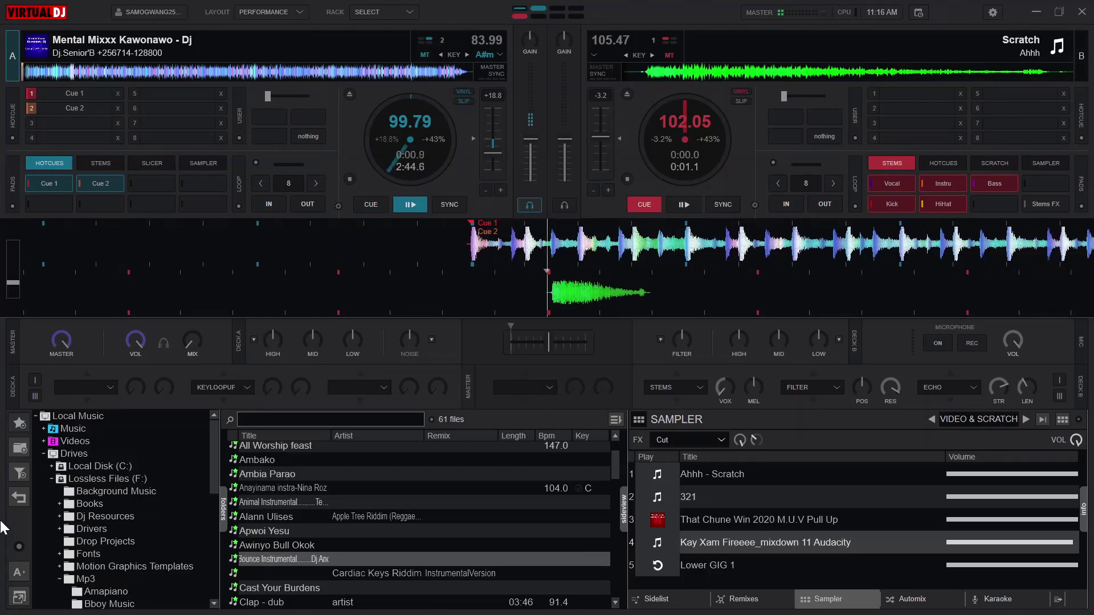
# Jump playing deck A back to Cue 1 five times with the mapped 1 key, scratching each time
pyautogui.press('1')
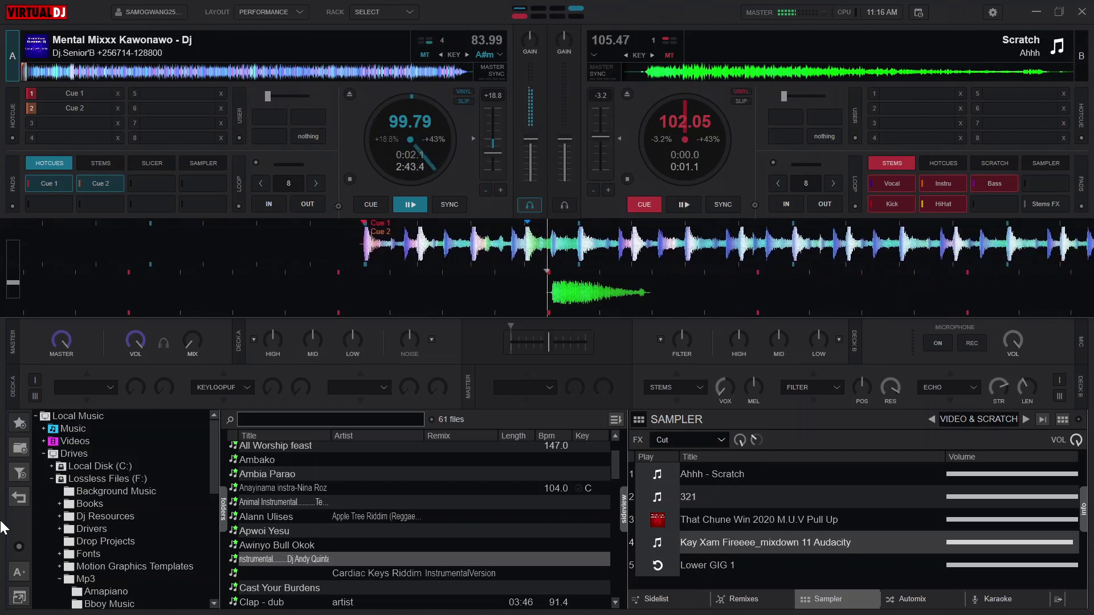
pyautogui.press('1')
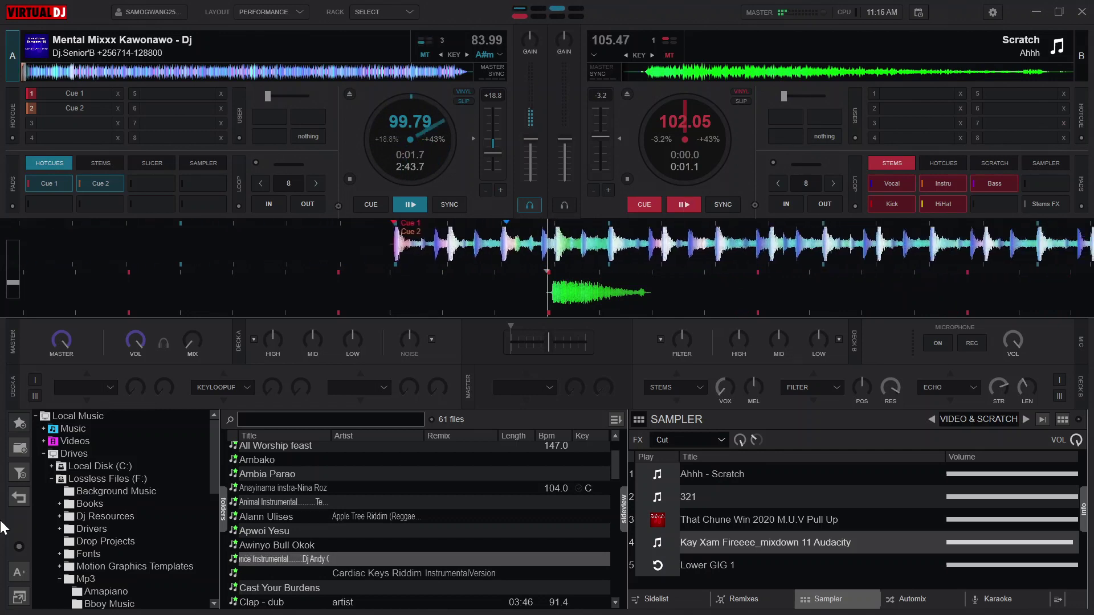
pyautogui.press('1')
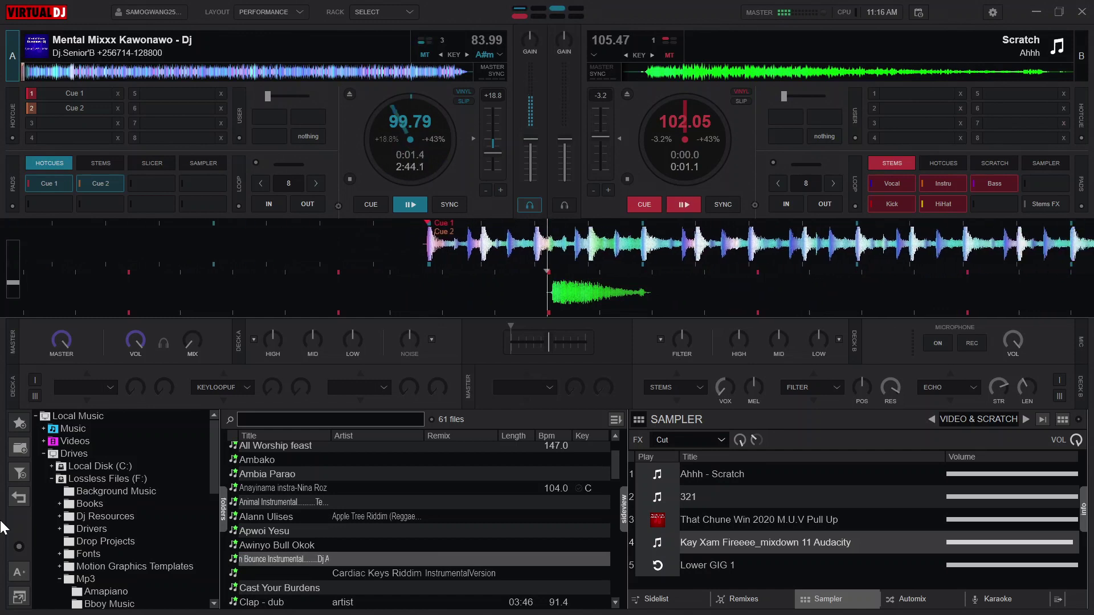
pyautogui.press('1')
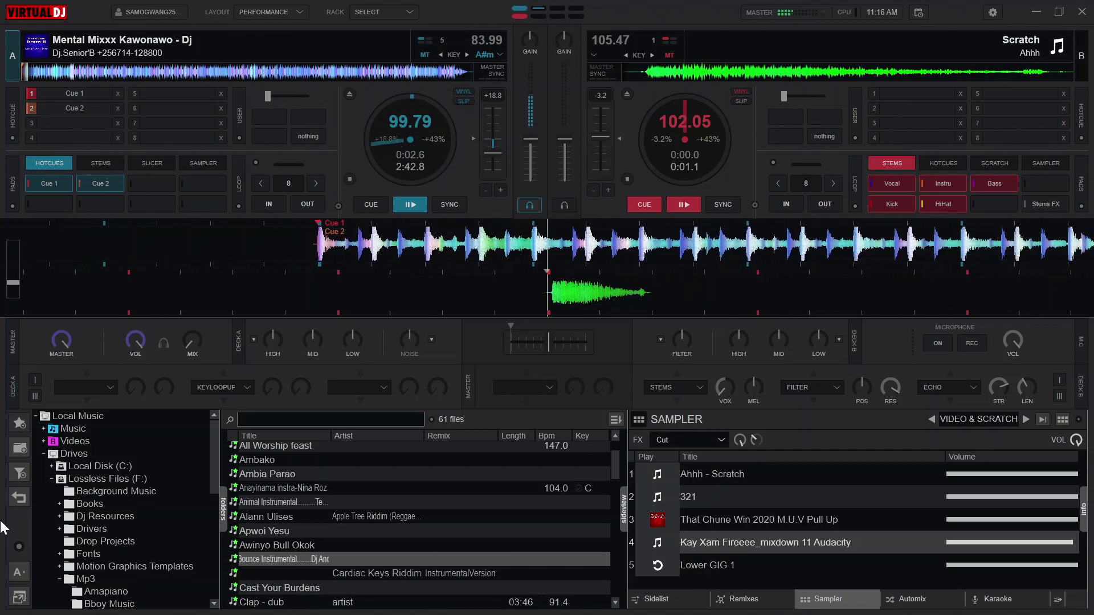
pyautogui.press('1')
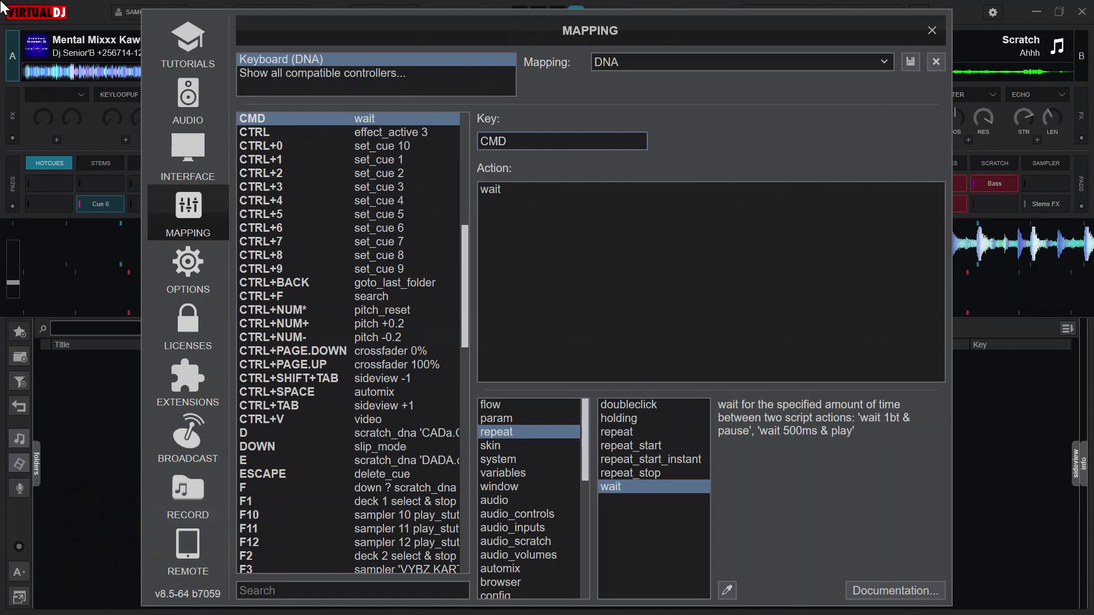
# Look up the S key's mapping, then SPACE's effect_disable_all & play_stutter mapping
pyautogui.press('s')
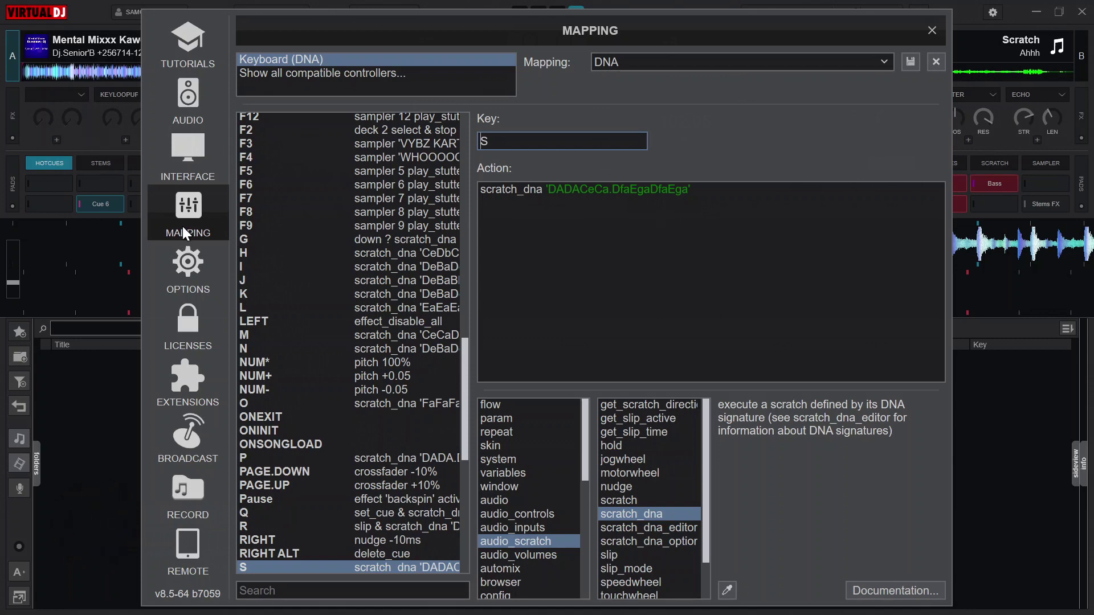
pyautogui.press('space')
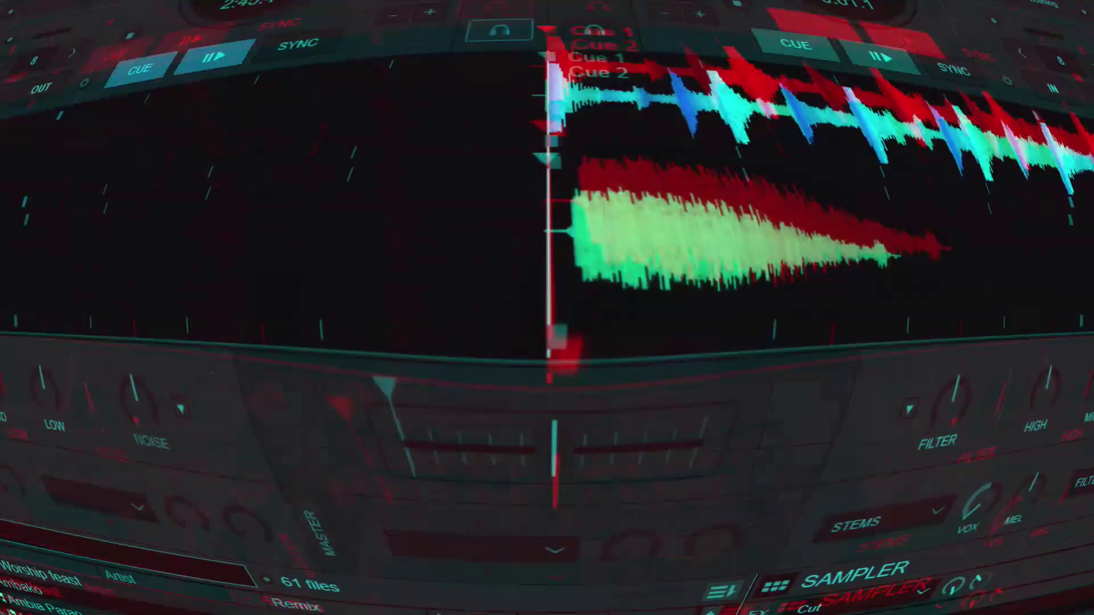
# Play deck A with SPACE, stutter-restart it from Cue 1 six times, then reopen Mapping settings
pyautogui.press('space')
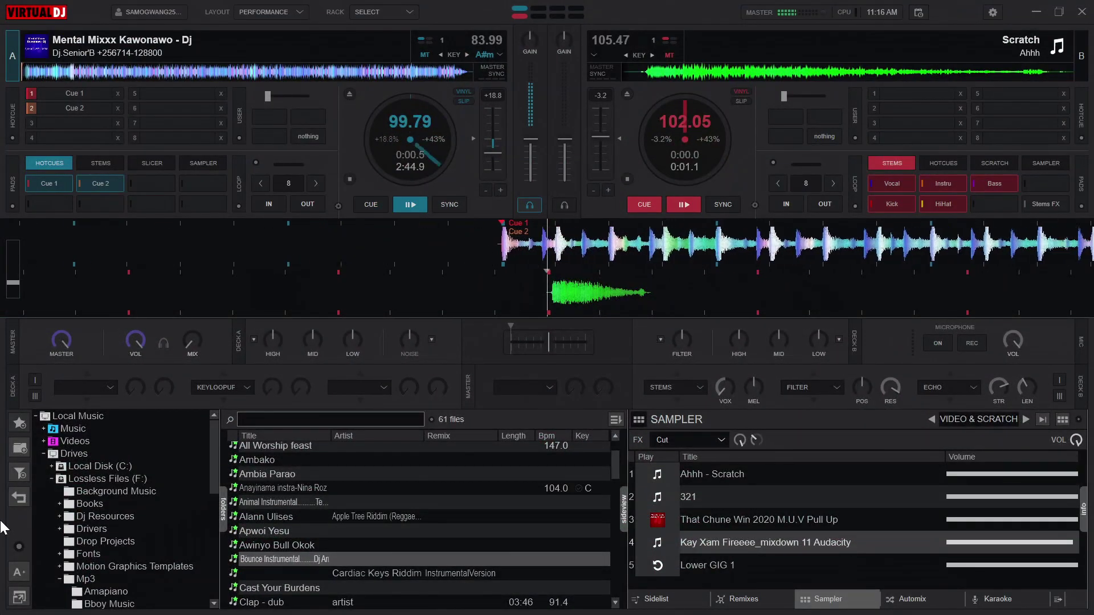
pyautogui.press('space')
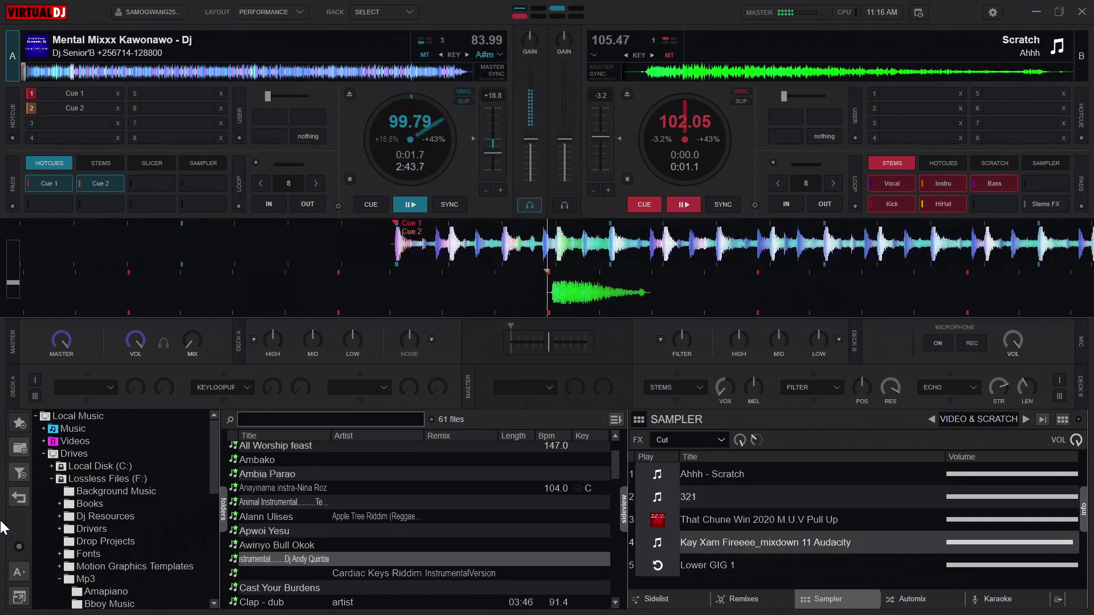
pyautogui.press('space')
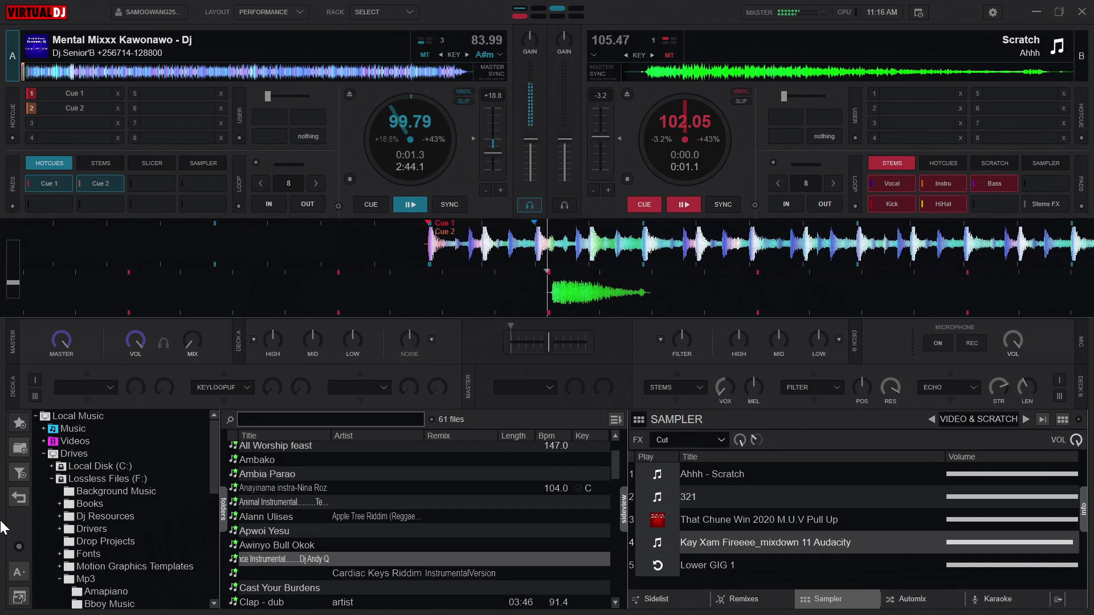
pyautogui.press('space')
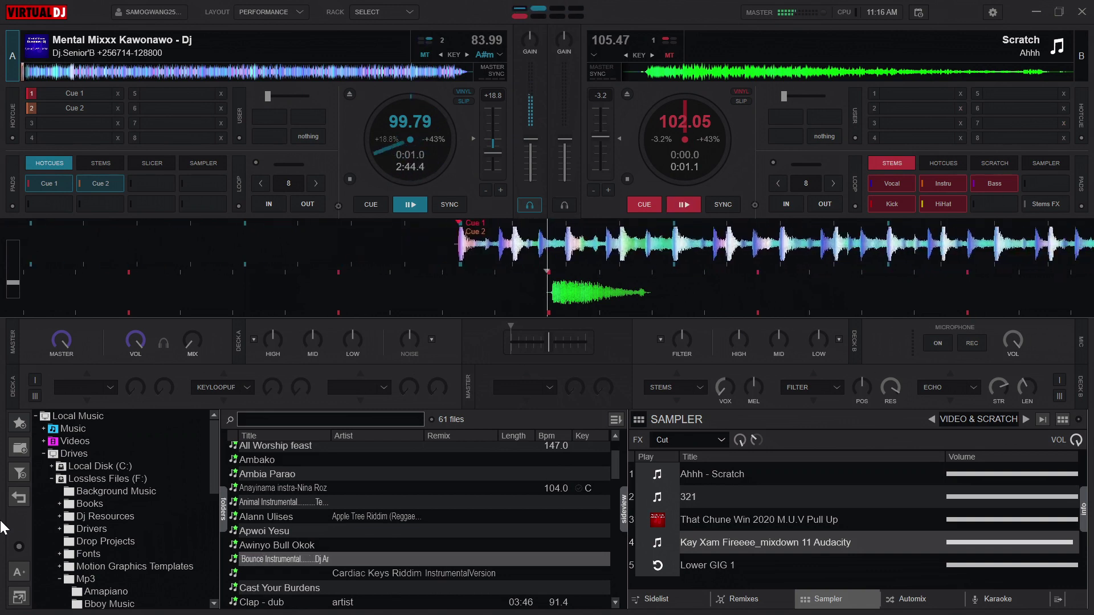
pyautogui.press('space')
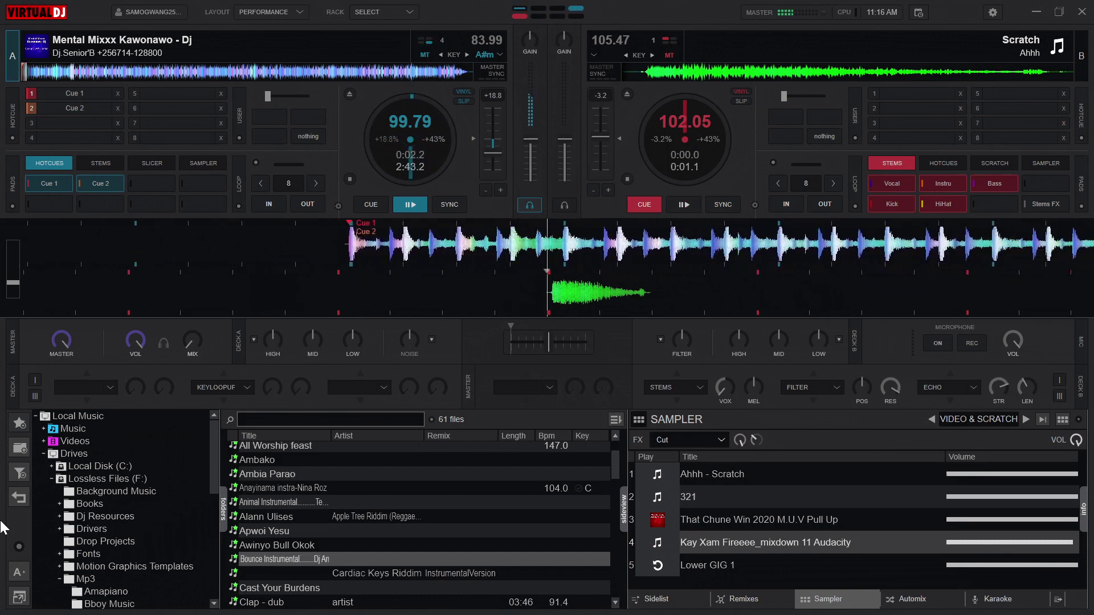
pyautogui.press('space')
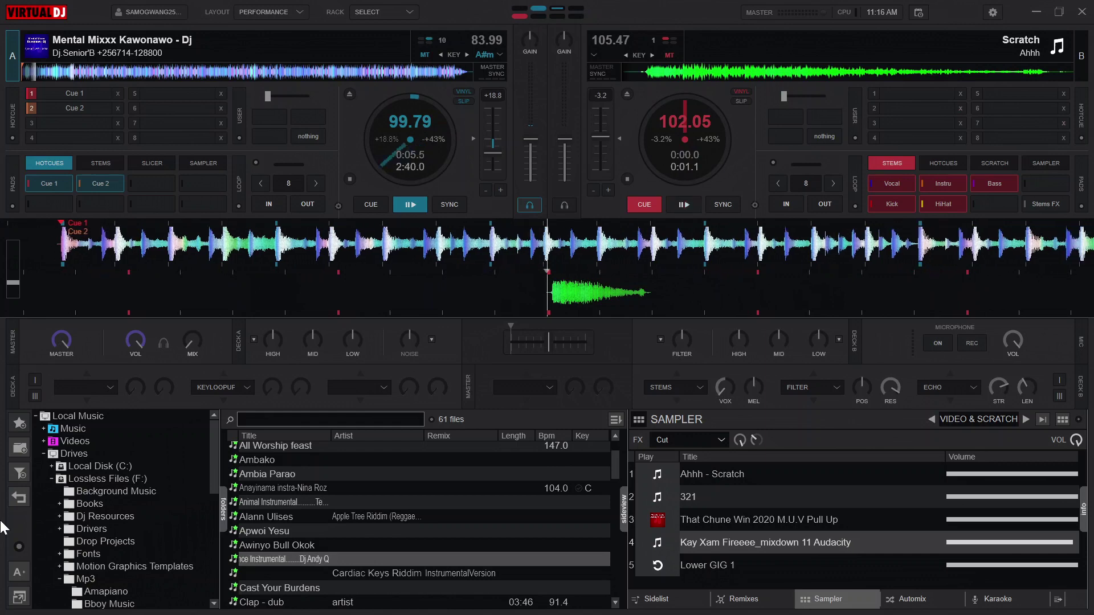
pyautogui.press('space')
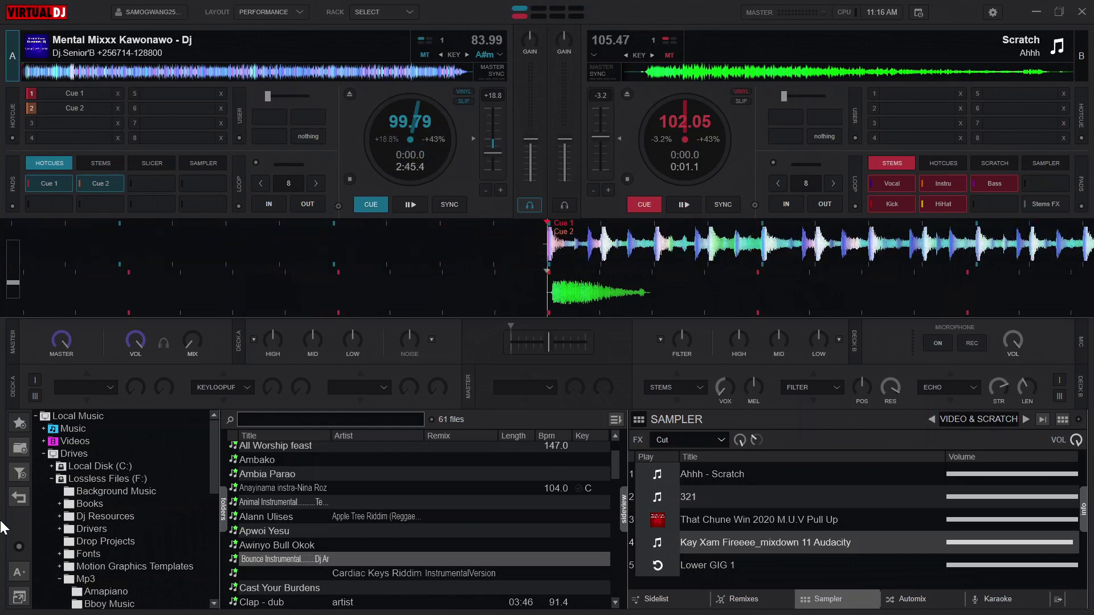
pyautogui.click(992, 12)
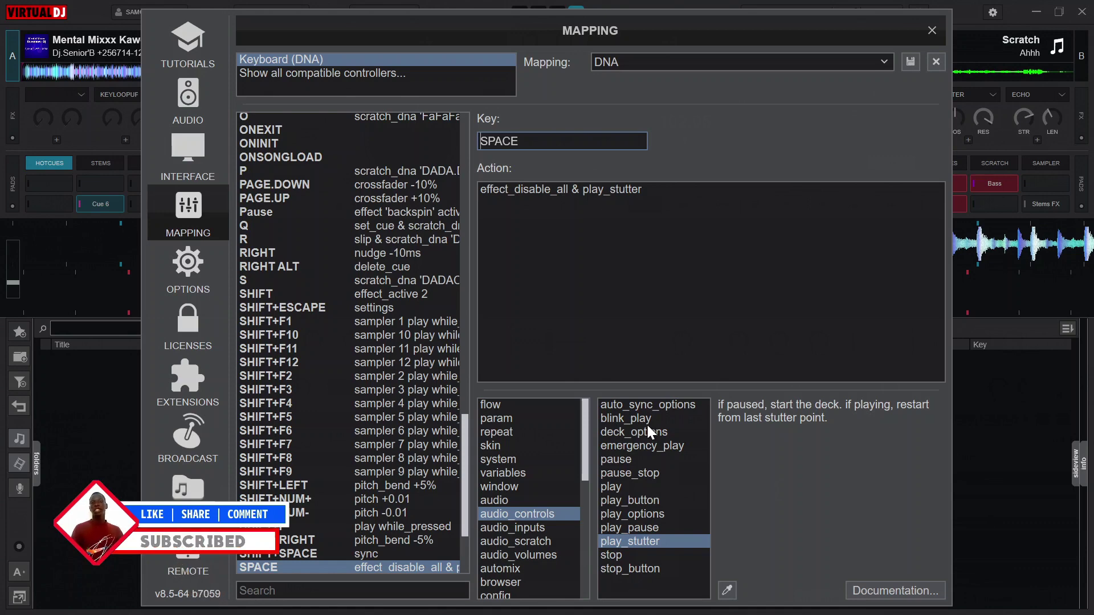
# Show F's mapping: a scratch_dna pattern on press, otherwise hot_cue 2 & play
pyautogui.press('f')
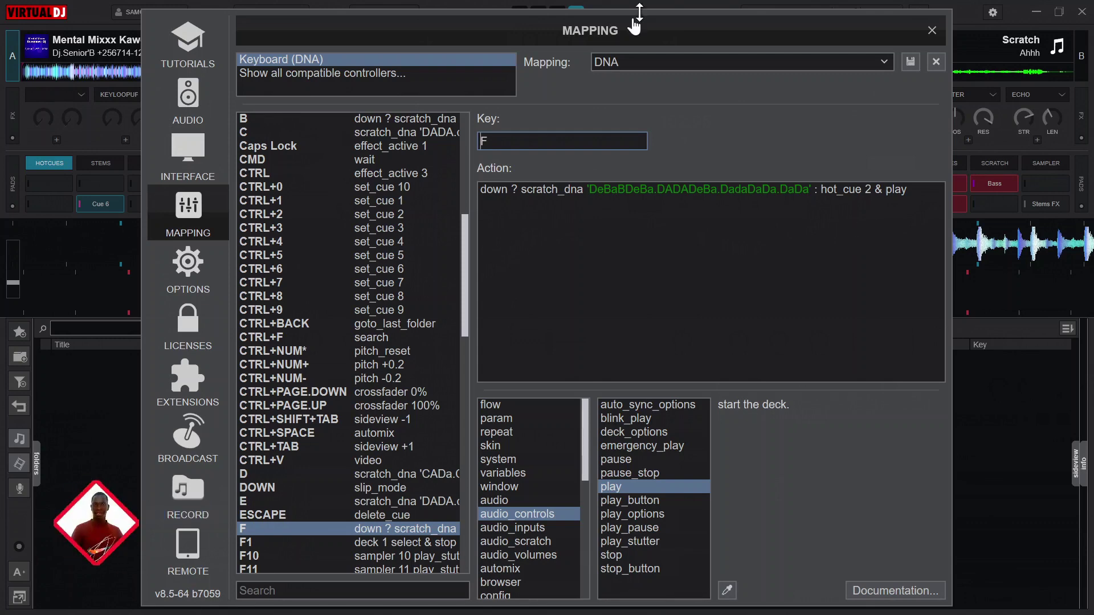
# Close the settings and trigger the mapping on deck A, sending it back to its cue
pyautogui.press('Escape')
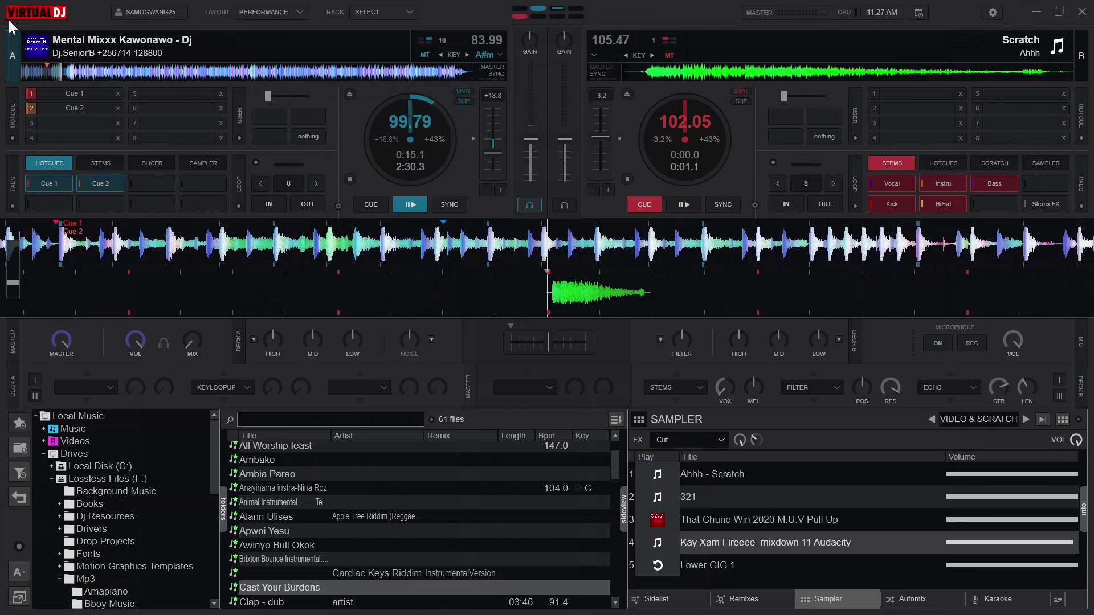
pyautogui.press('c')
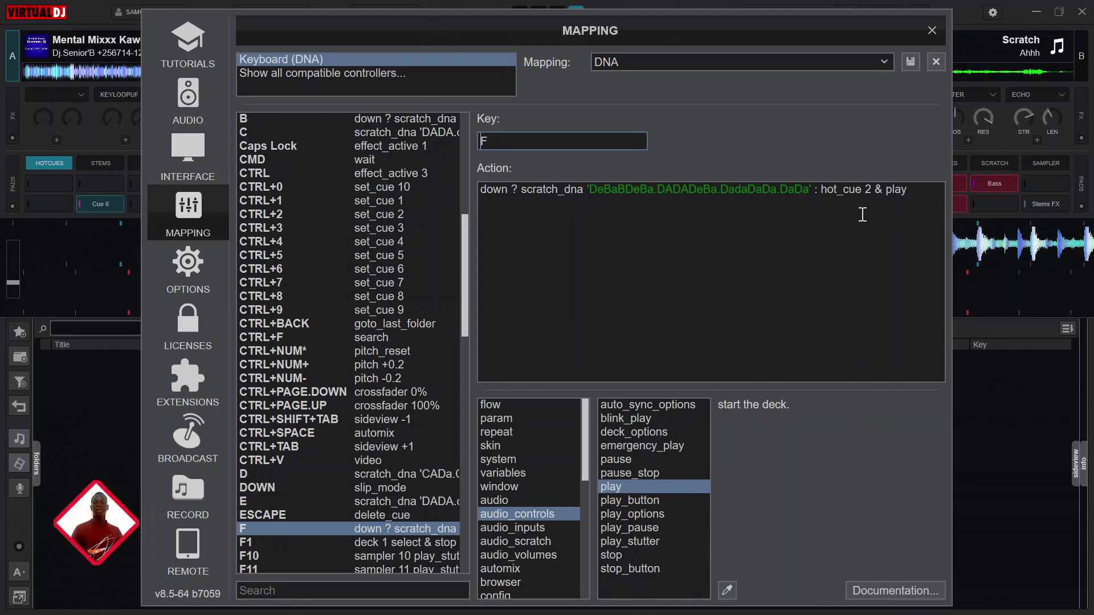
# Enter N in the Key field to show its scratch_dna 'DeBaDeBa.DeBaDeBa' then goto_cue & play mapping
pyautogui.click(538, 140)
pyautogui.press('n')
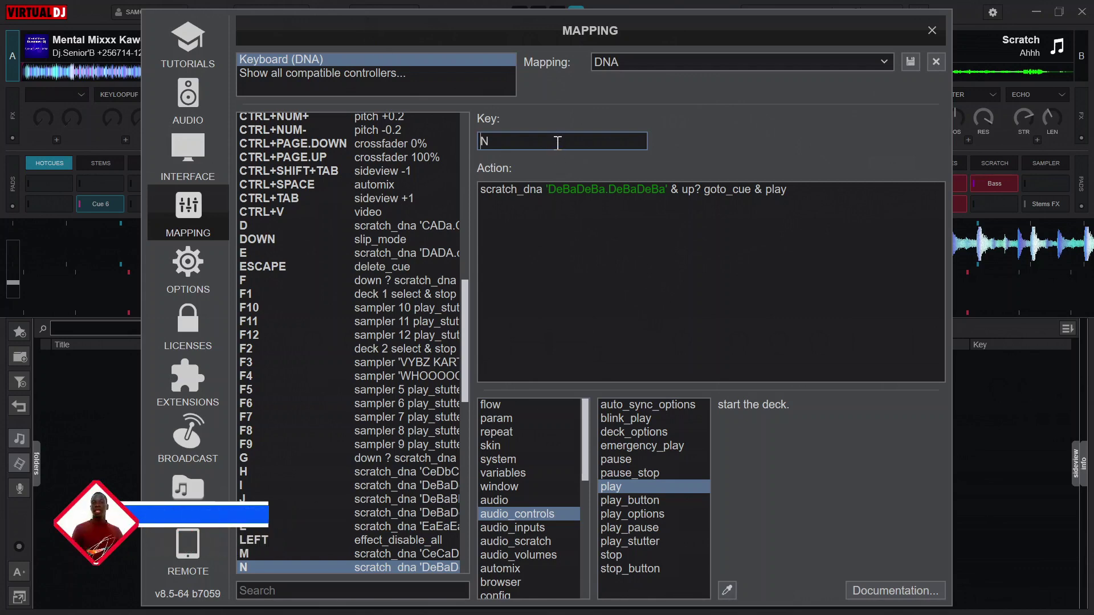
# Confirm DOWN is mapped to slip_mode, then go to the Interface skin settings
pyautogui.press('Down')
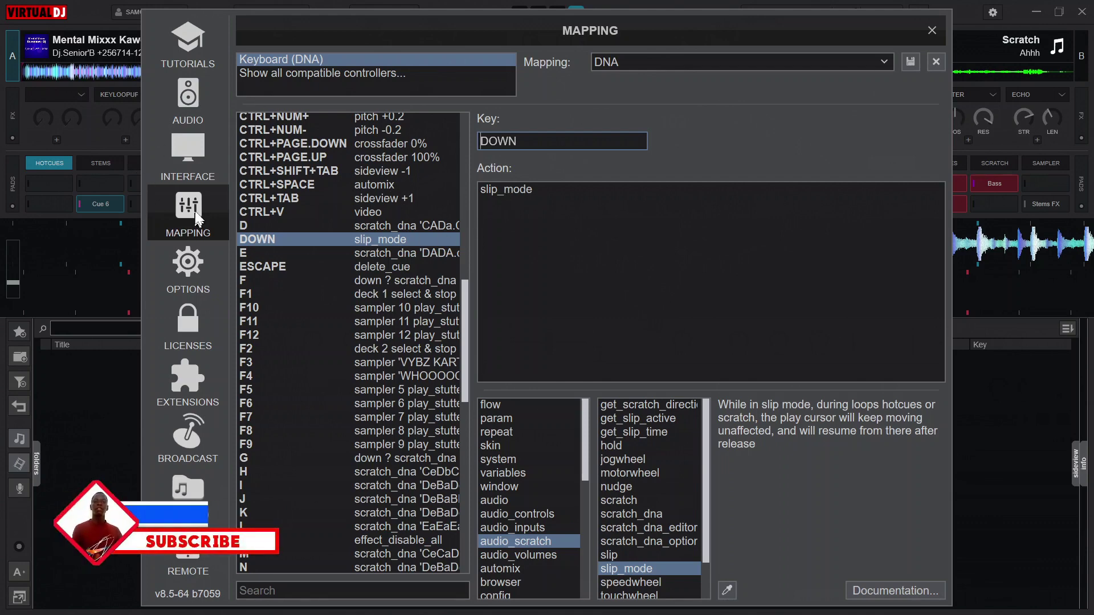
pyautogui.click(205, 153)
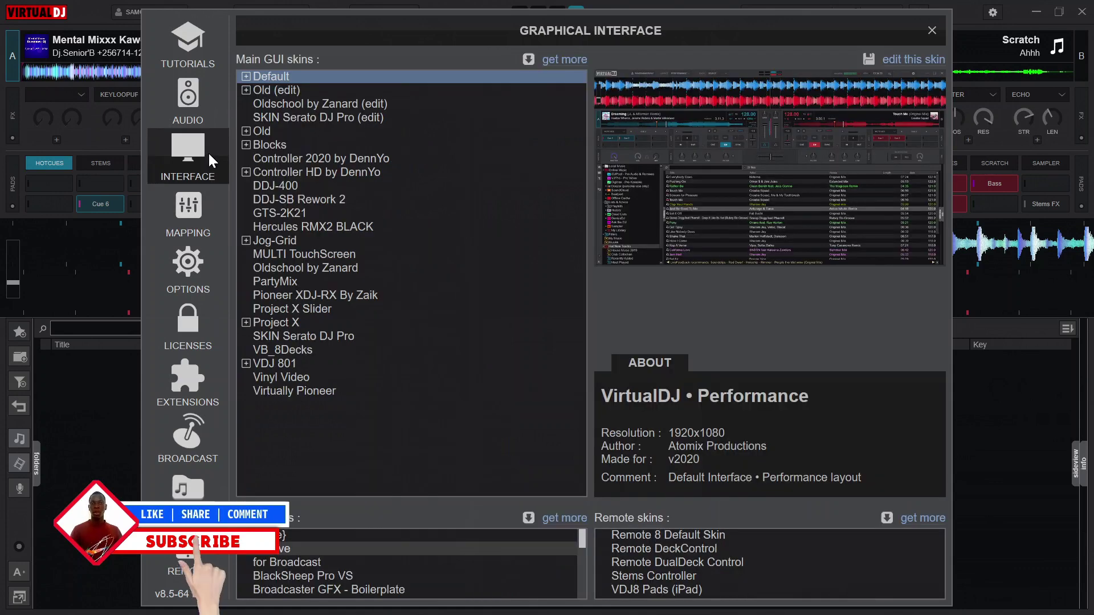
# Switch to the Old (edit) skin and show the SCRATCH panel in the centre mixer
pyautogui.click(260, 90)
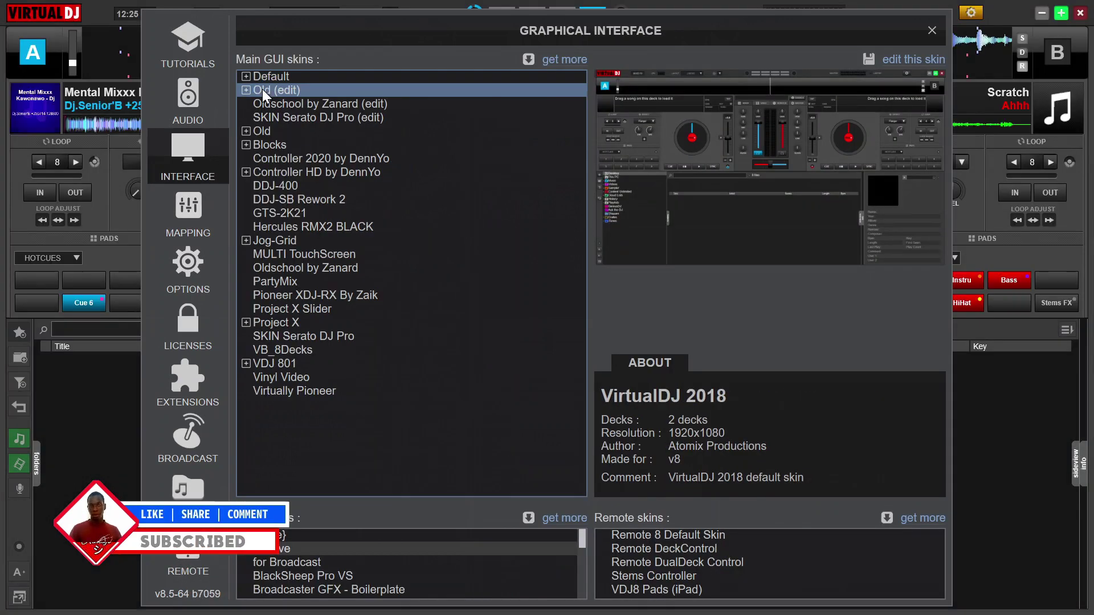
pyautogui.click(933, 31)
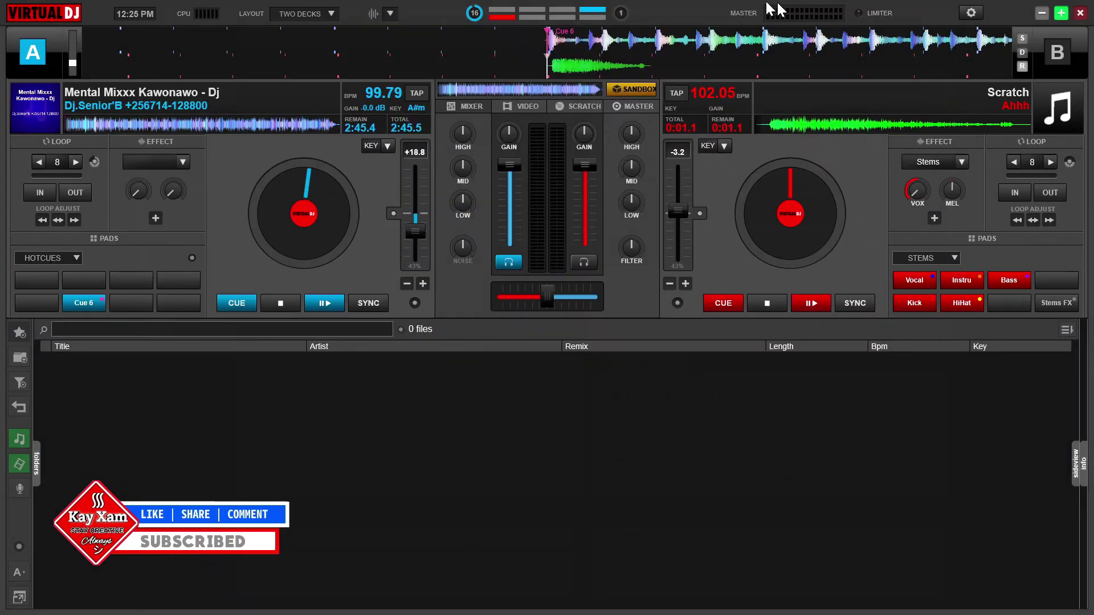
pyautogui.click(596, 106)
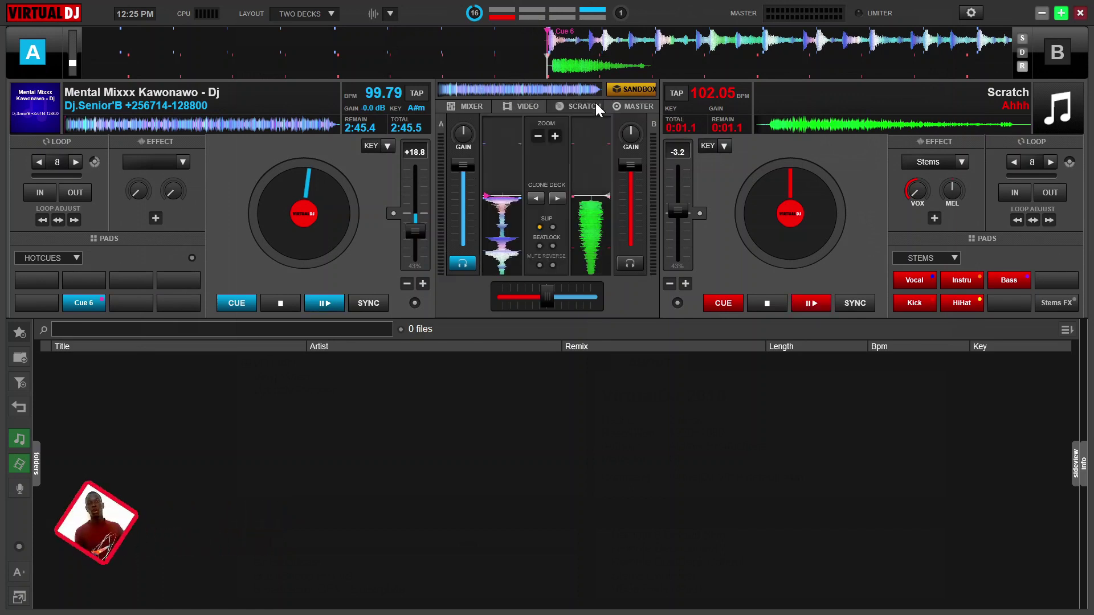
# Turn on slip mode for deck B and reopen the settings window
pyautogui.click(552, 227)
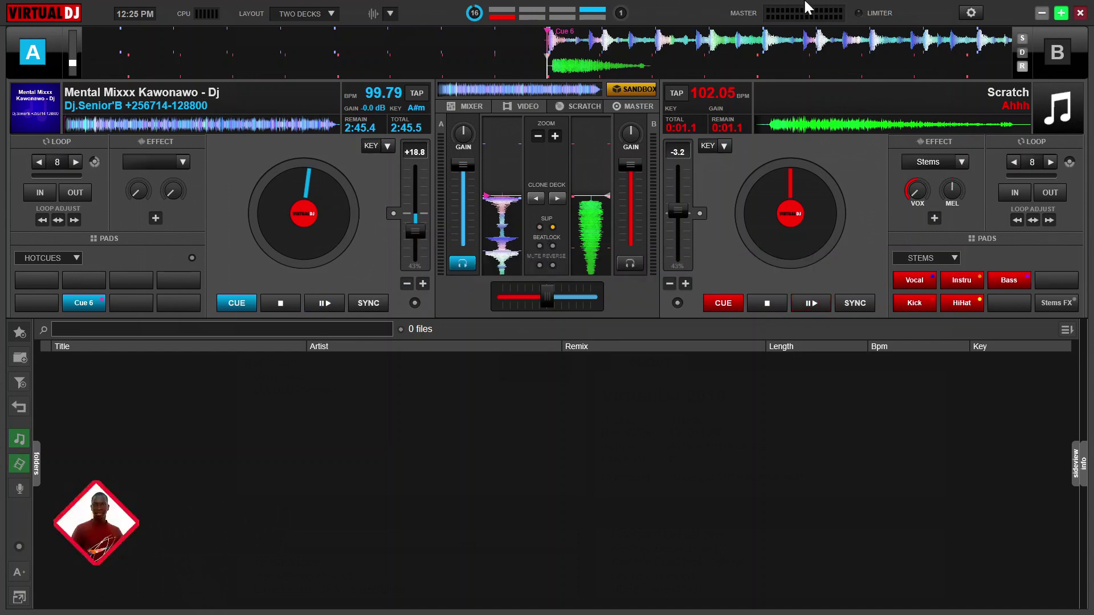
pyautogui.click(971, 12)
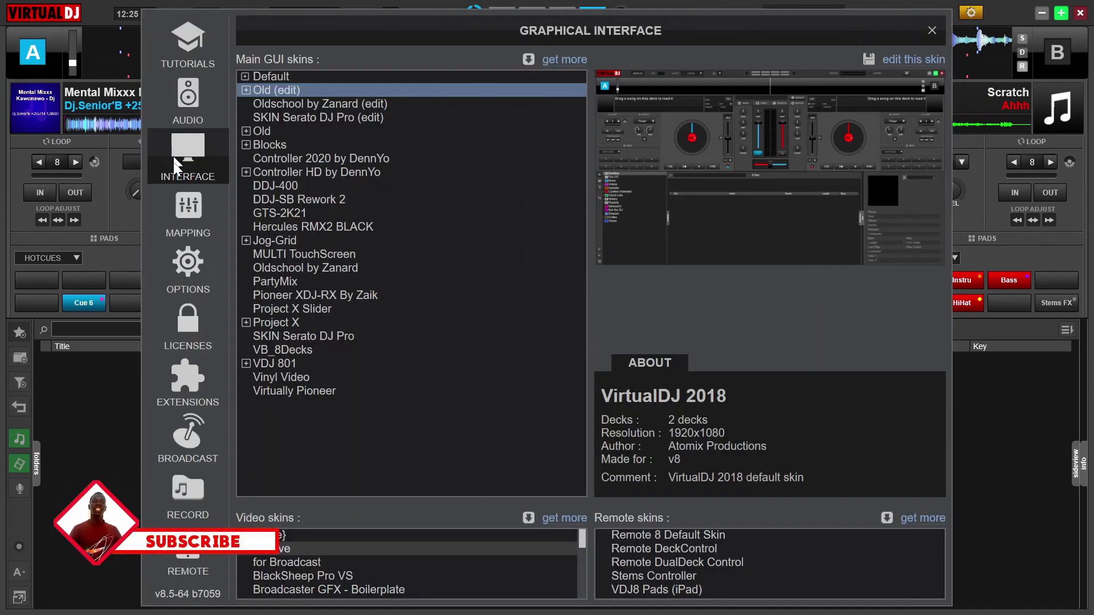
# View the DNA keyboard mapping list, then start deck A playing from its cue point
pyautogui.click(180, 213)
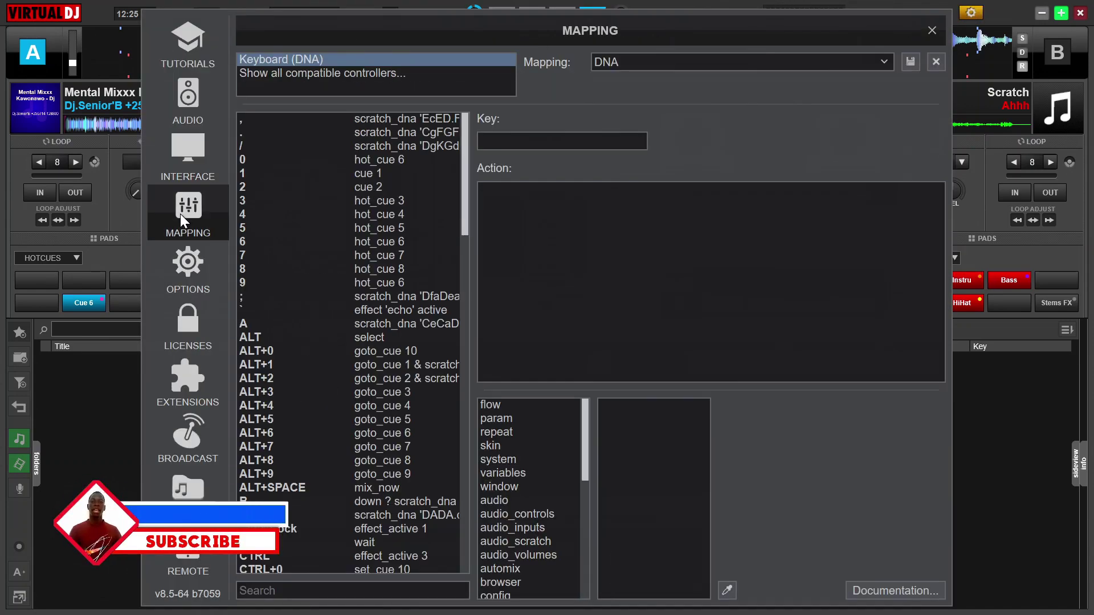
pyautogui.click(541, 142)
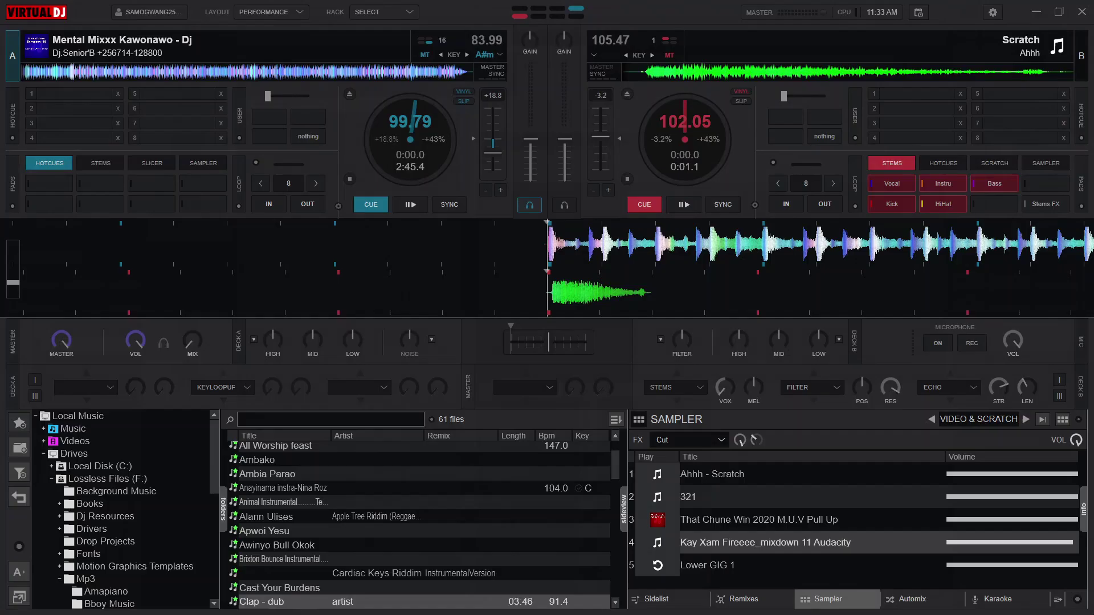
pyautogui.press('space')
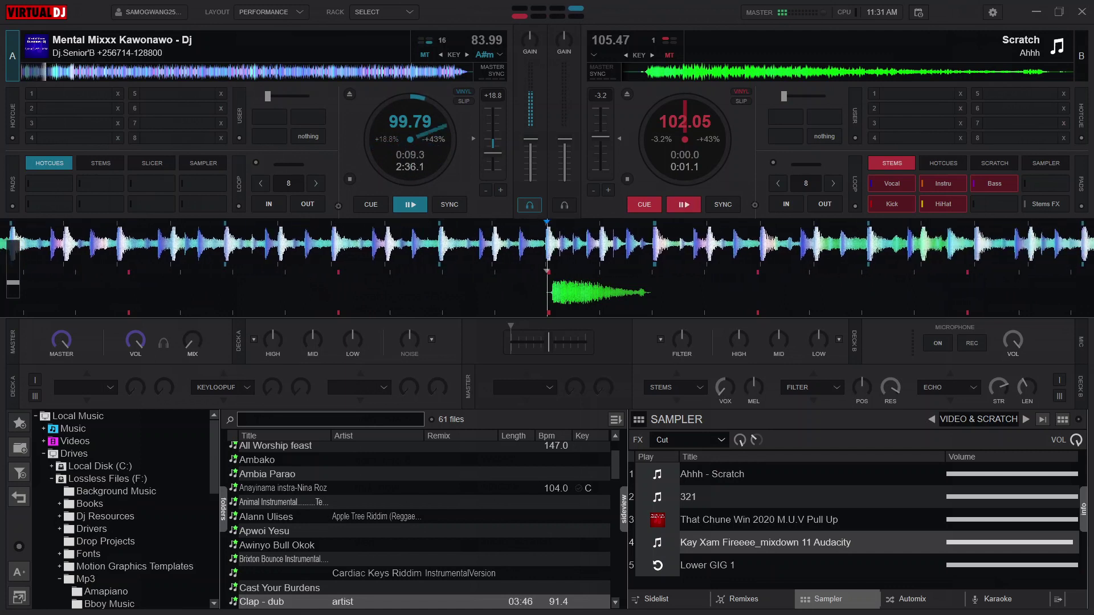
# Stop deck A back at Cue 6 at the track start, then play on from it
pyautogui.press('Home')
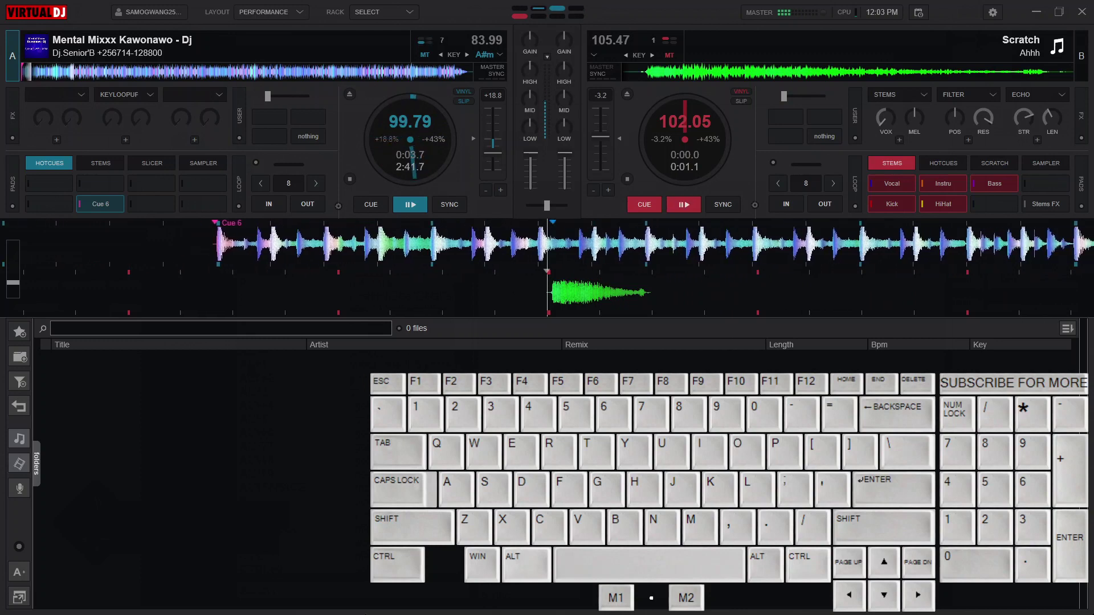
pyautogui.press('space')
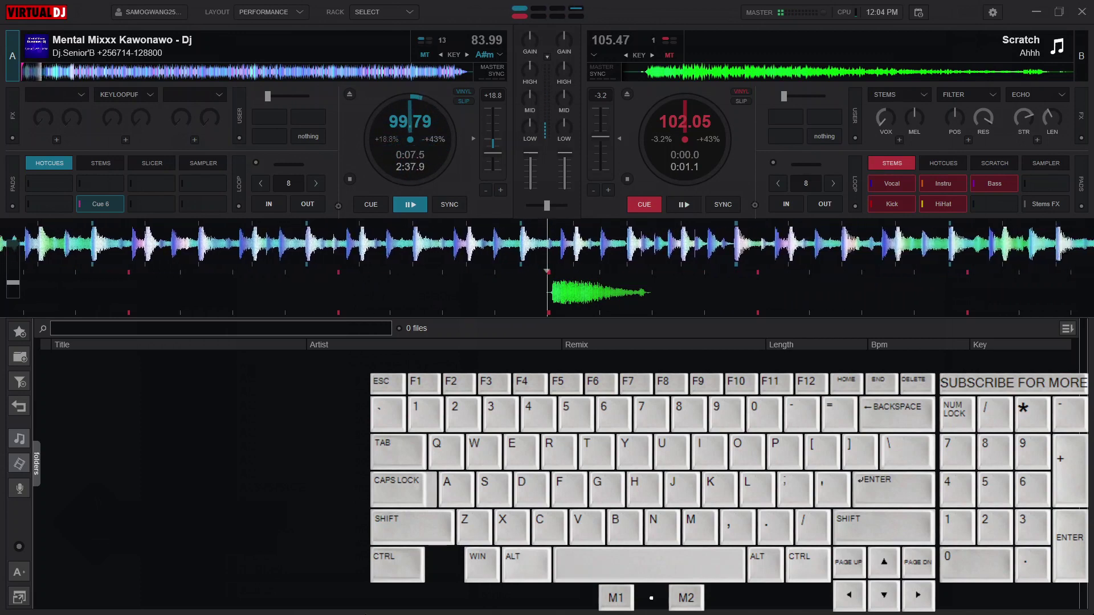
# Jump deck A back to Cue 6 with the ` and Tab keys, then close the settings window
pyautogui.press('`')
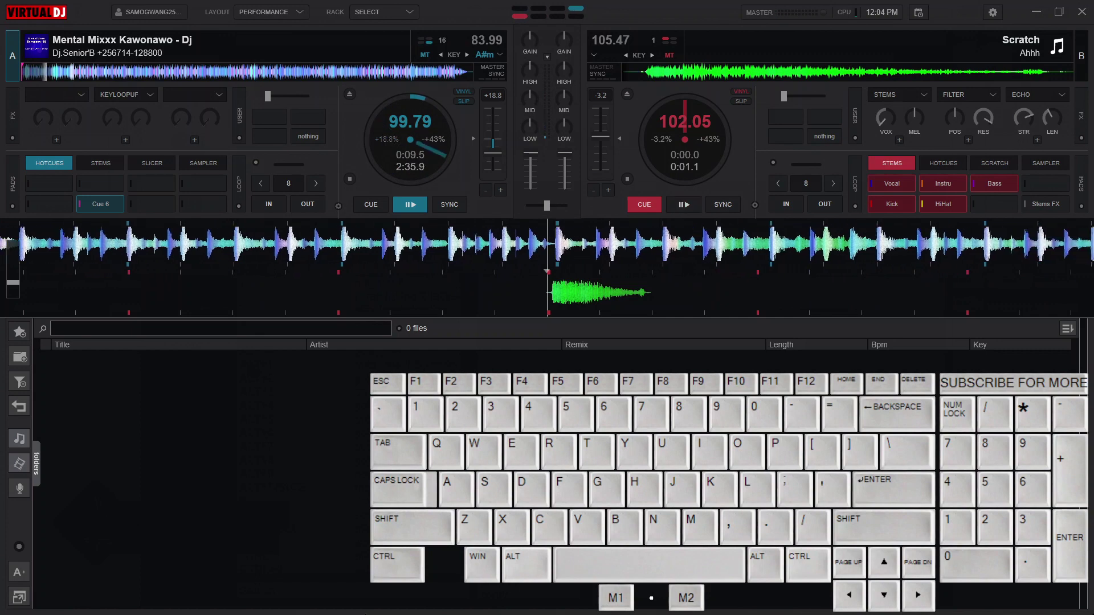
pyautogui.press('Tab')
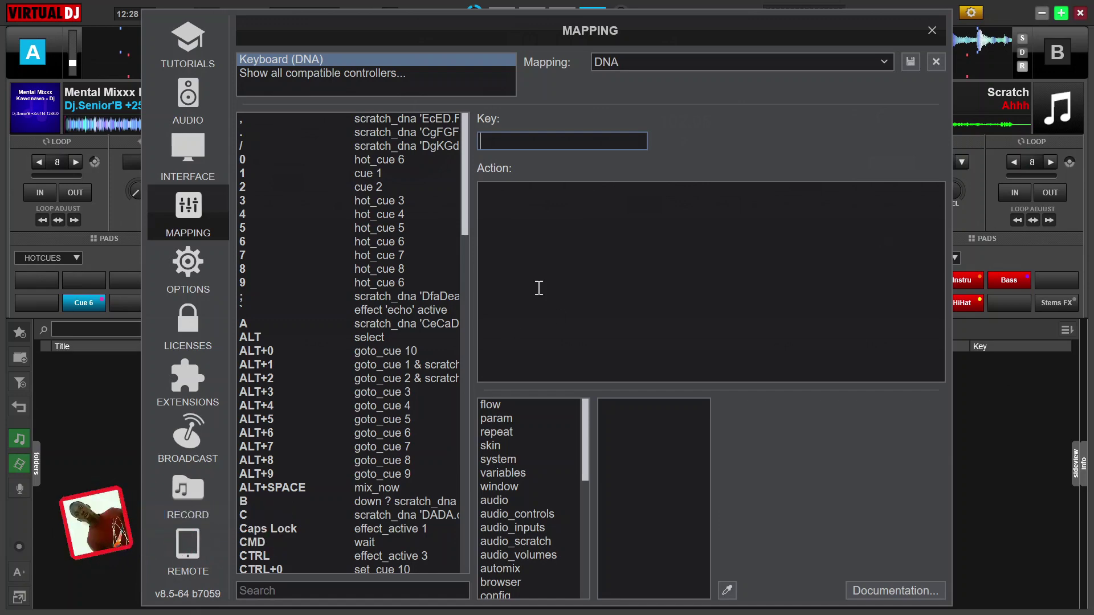
pyautogui.click(922, 37)
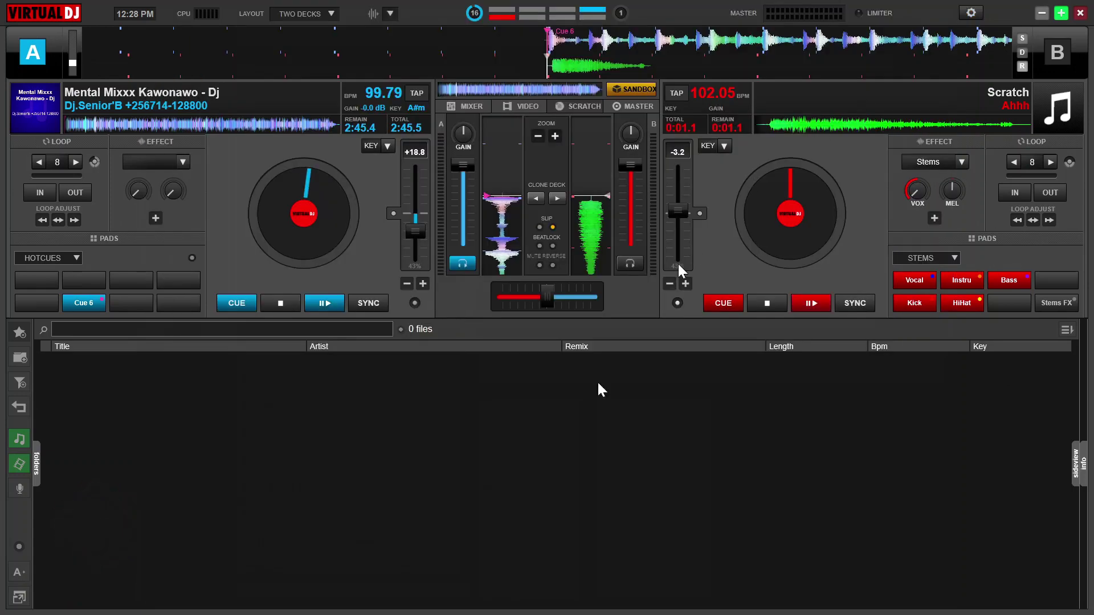
# Reopen Settings, look at the INTERFACE skin options, and close it again
pyautogui.click(971, 13)
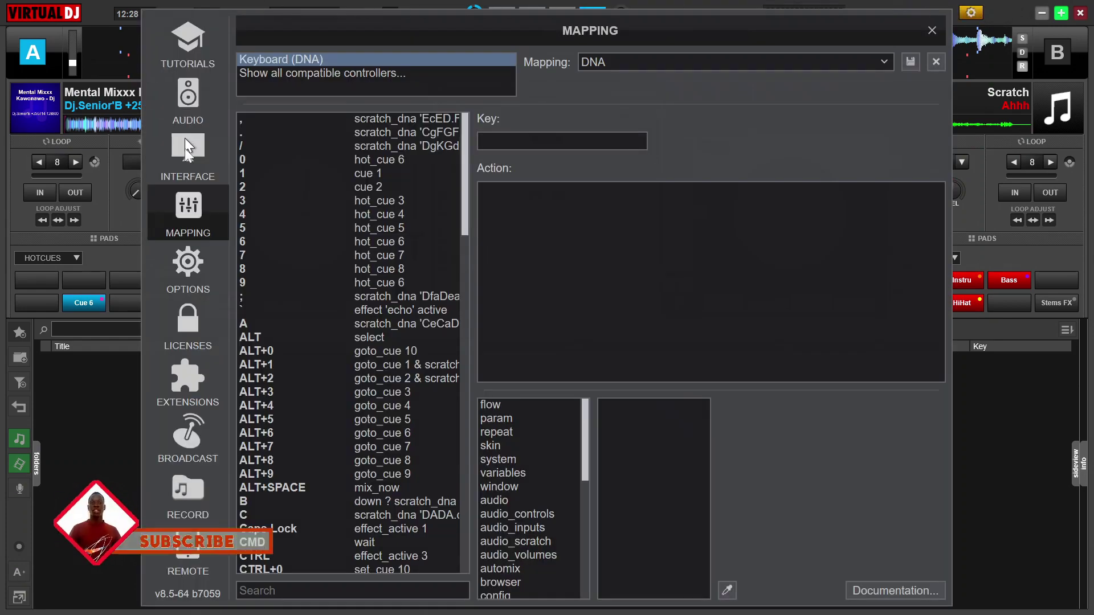
pyautogui.click(188, 162)
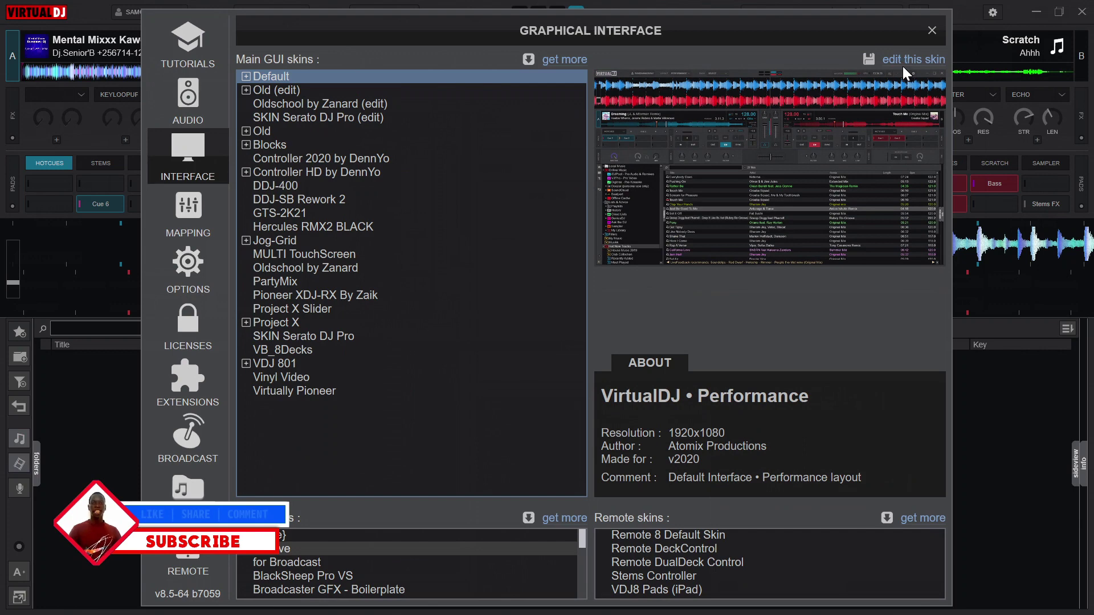
pyautogui.click(926, 32)
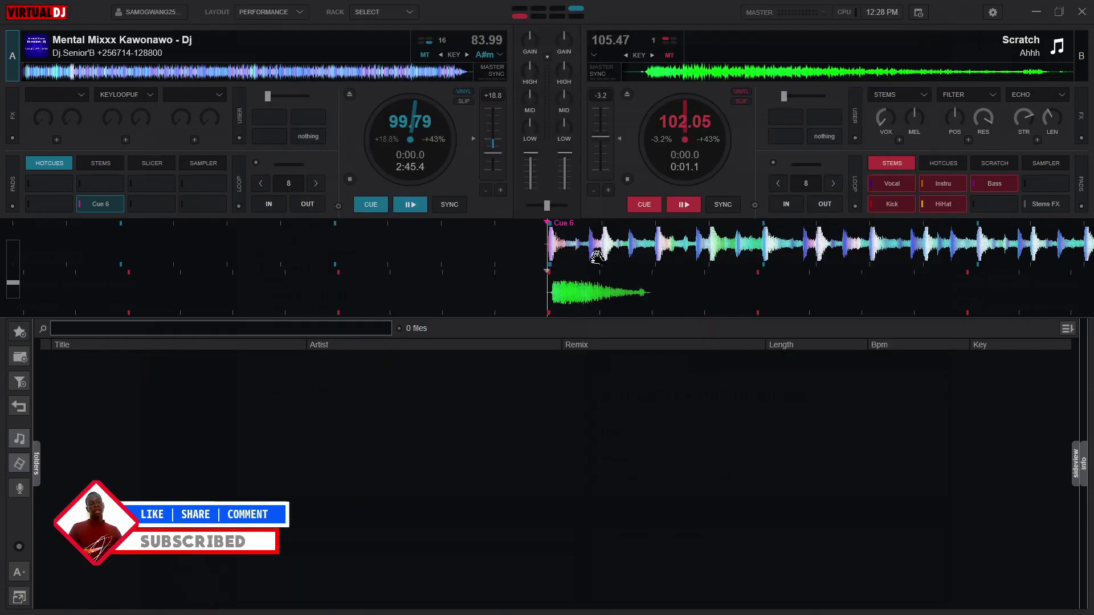
# Scrub deck A to 0:02.4 past Cue 6 and show the RACK Select panel list
pyautogui.moveTo(594, 243); pyautogui.dragTo(605, 242)
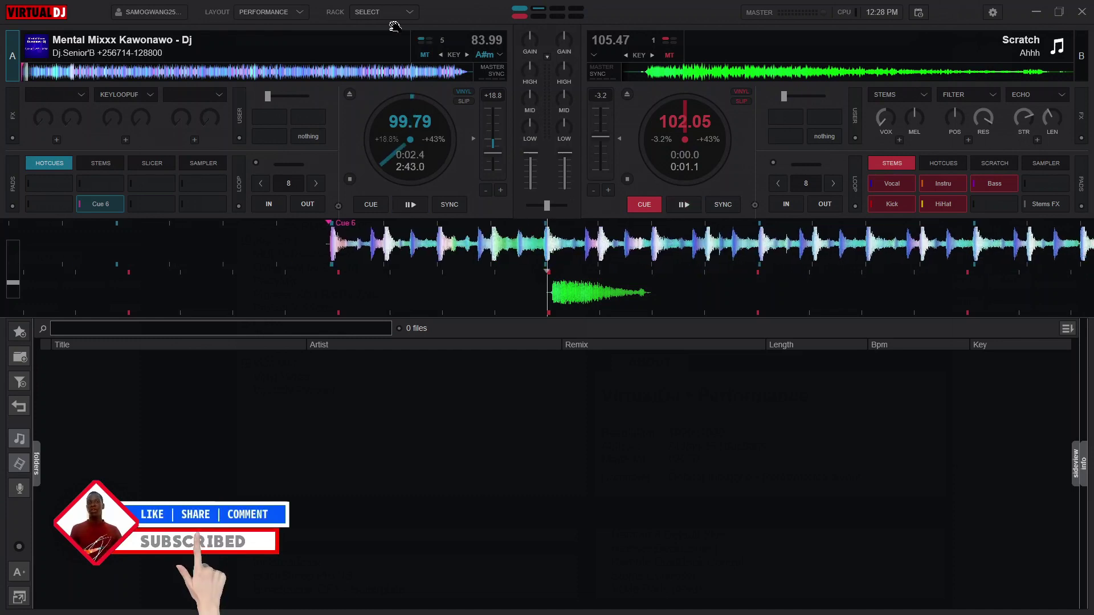
pyautogui.click(416, 16)
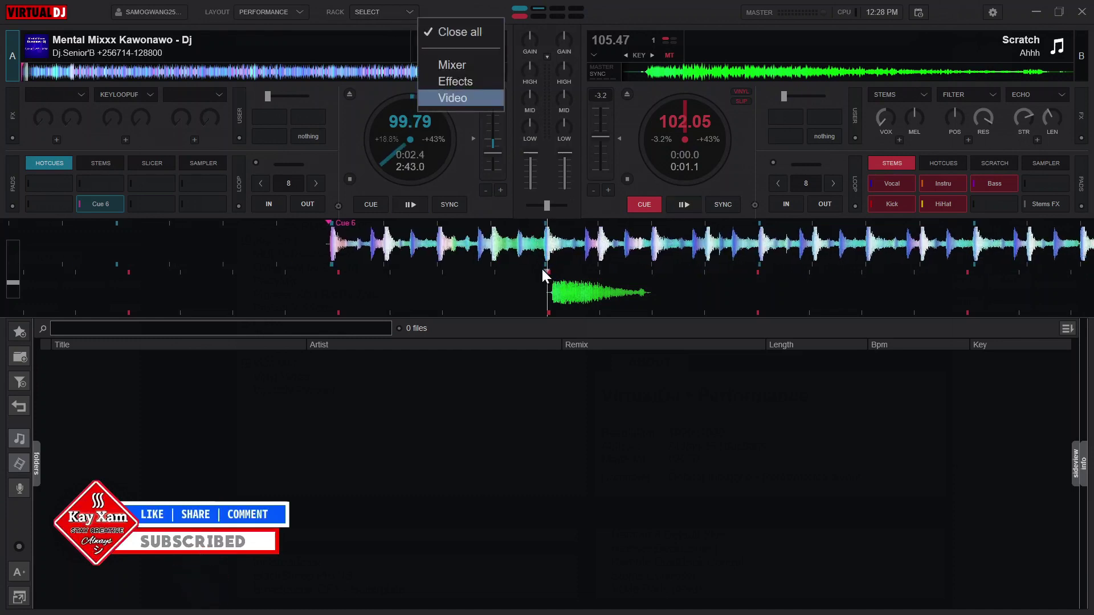
# Pull deck A back before Cue 6 to play, then show deck 2's effects list
pyautogui.moveTo(593, 248); pyautogui.dragTo(837, 263)
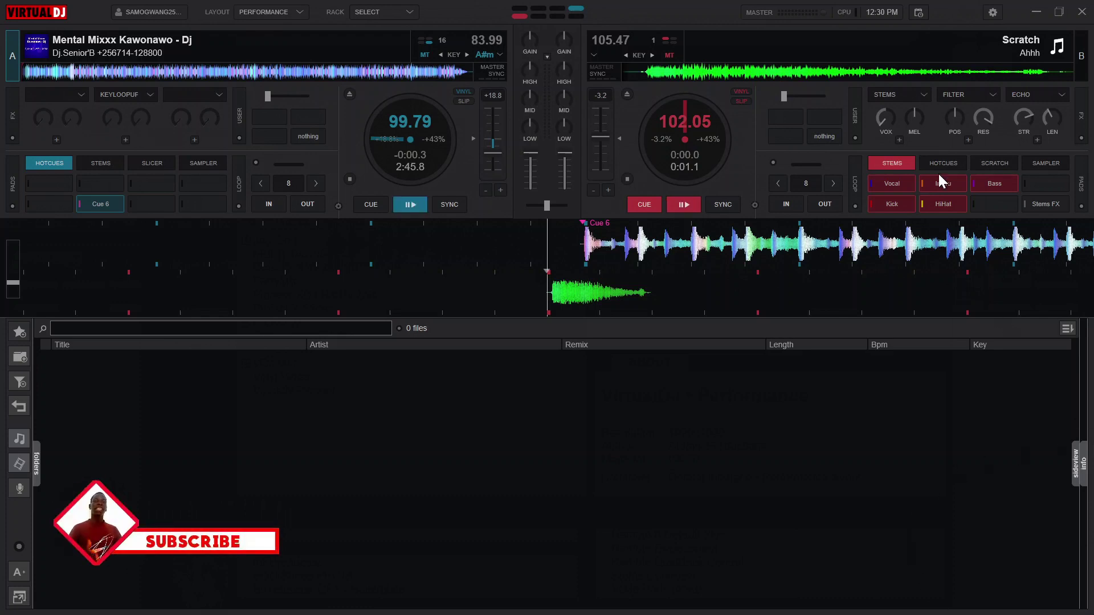
pyautogui.click(929, 99)
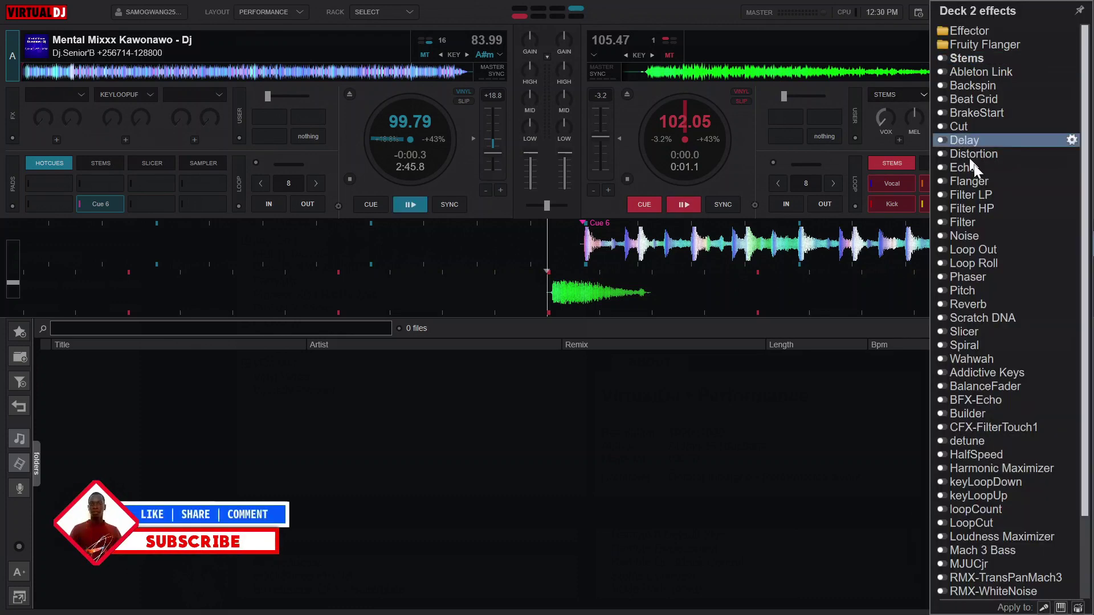
# Load Scratch DNA on deck 2, switch it on, and turn its Over option off
pyautogui.click(982, 318)
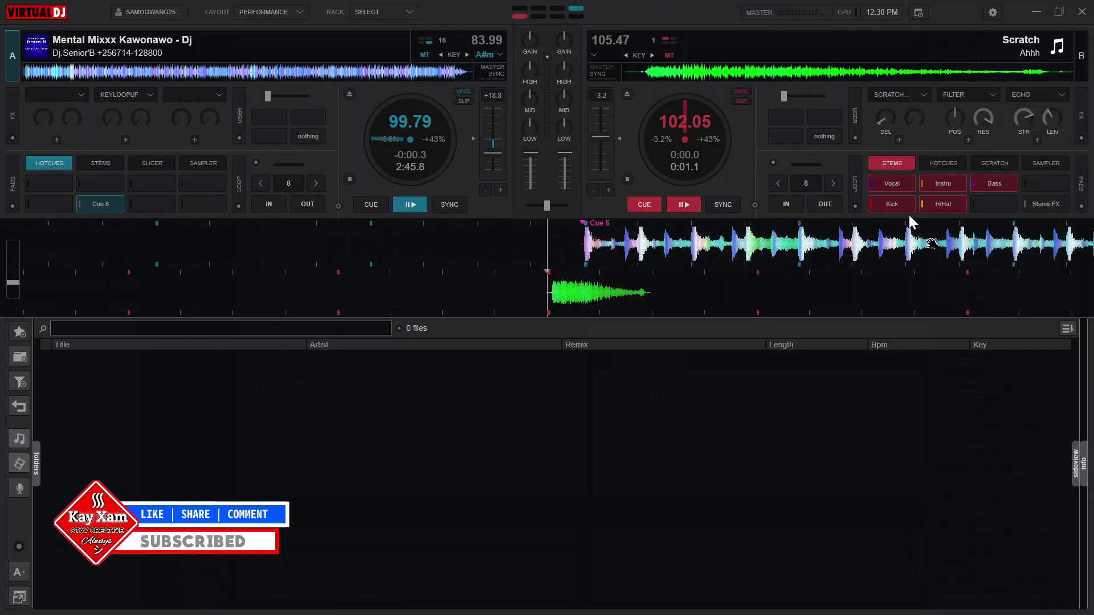
pyautogui.click(900, 139)
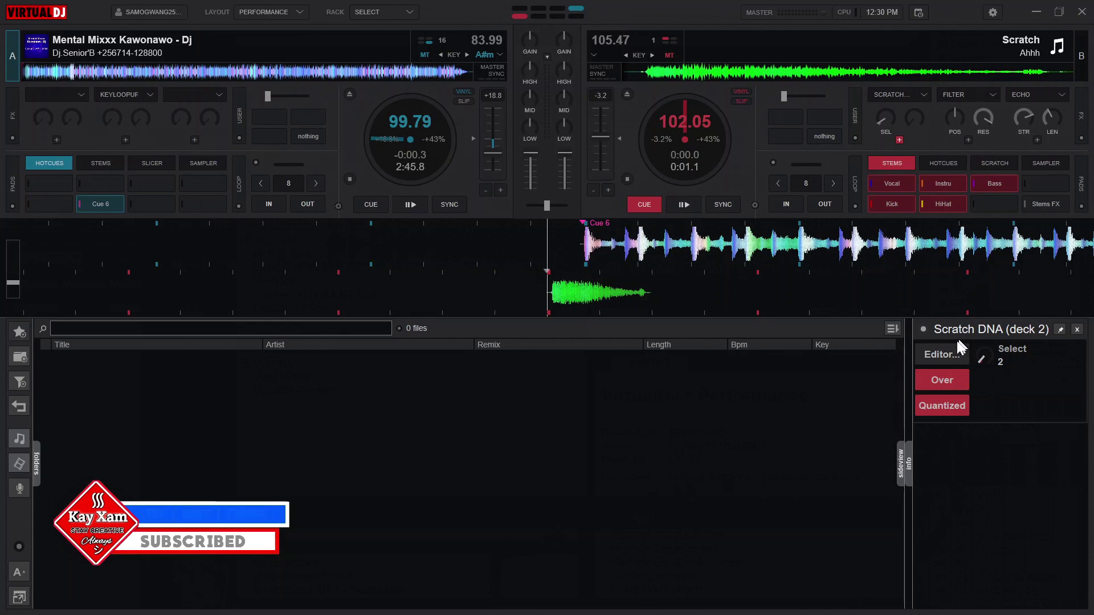
pyautogui.click(925, 371)
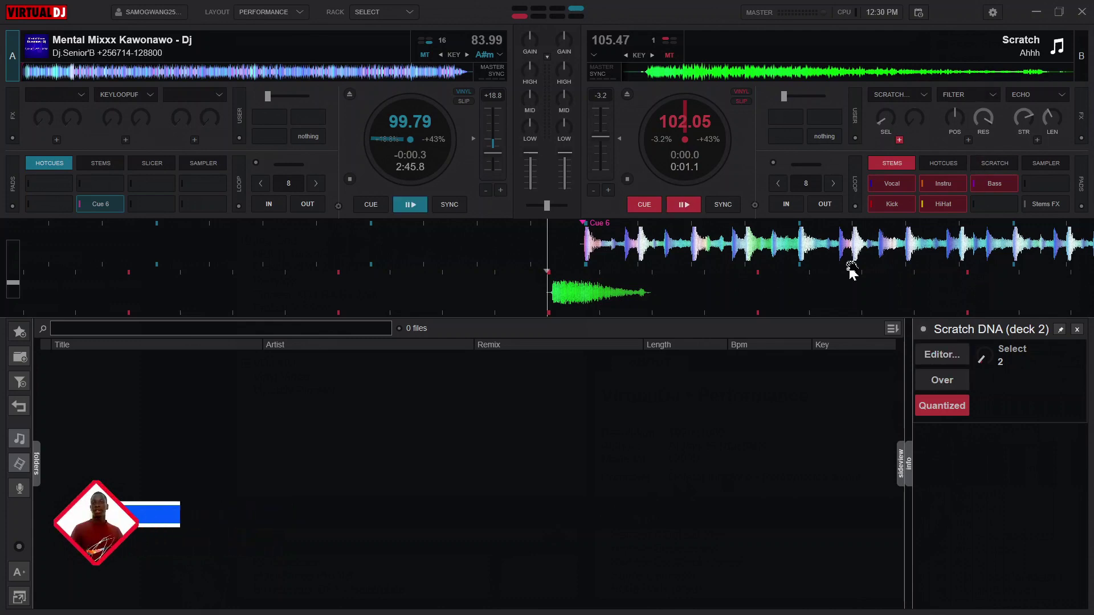
# Confirm in Settings > Mapping that the Up key triggers effect_button 2, then close it
pyautogui.click(993, 12)
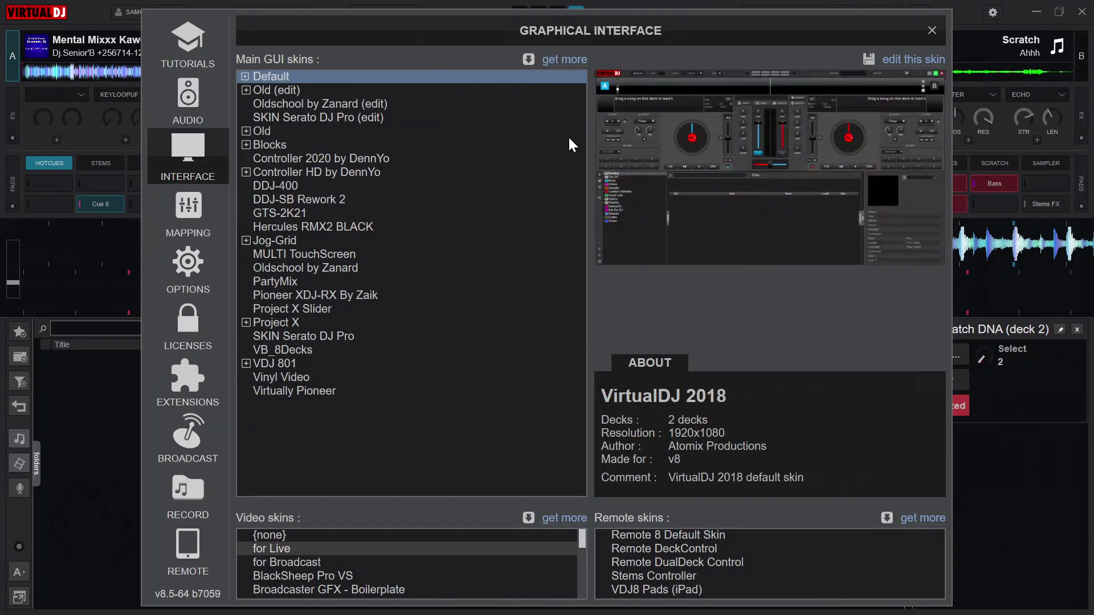
pyautogui.click(175, 212)
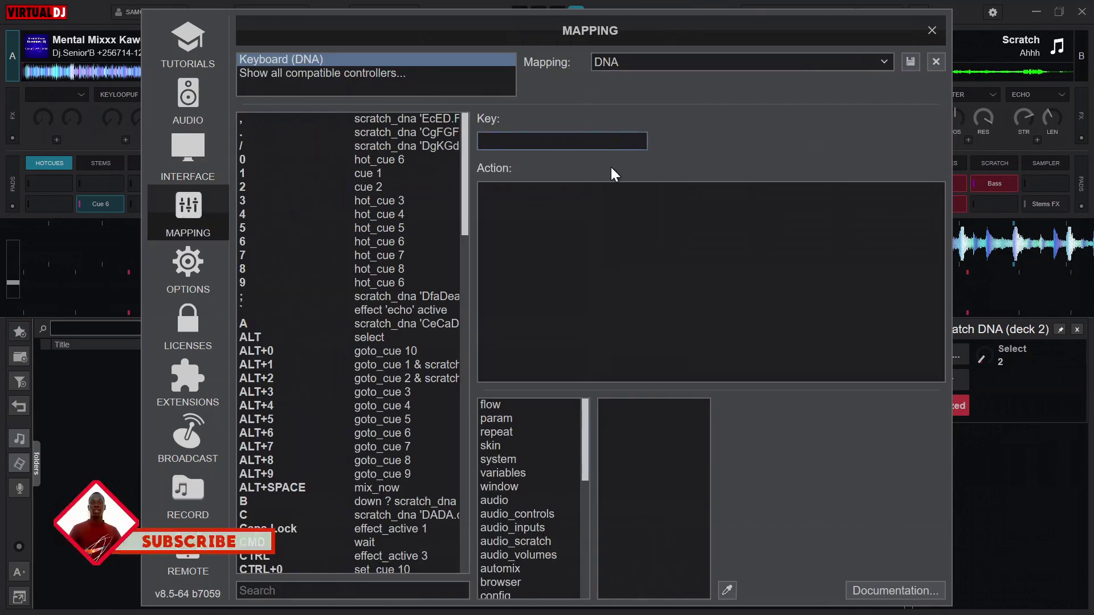
pyautogui.press('Up')
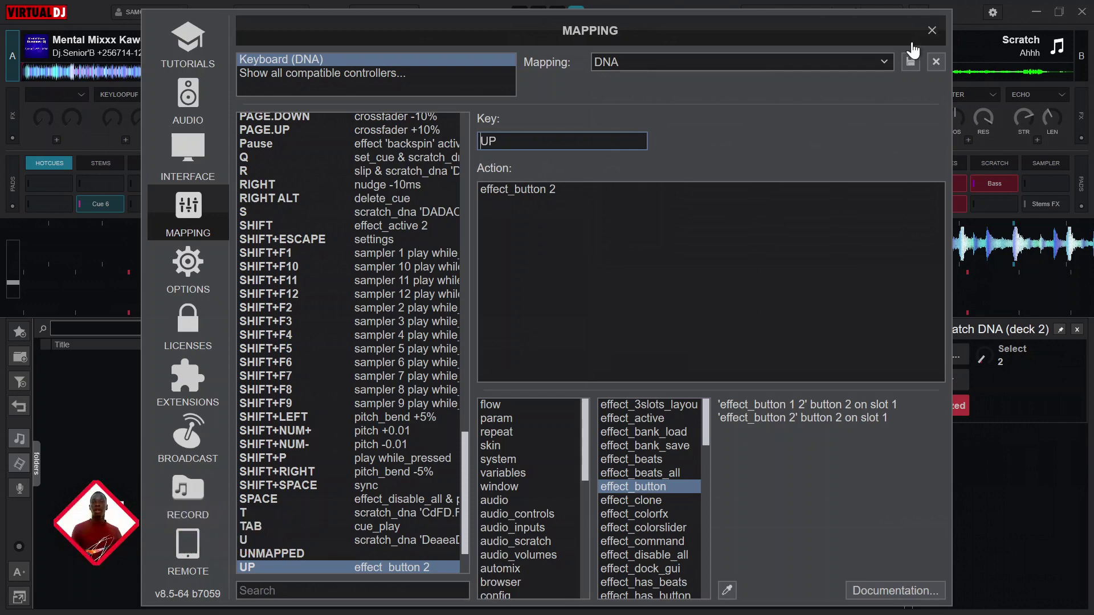
pyautogui.click(930, 32)
# Trigger the Scratch DNA routine with the Over button in deck 2's effect panel
pyautogui.click(930, 384)
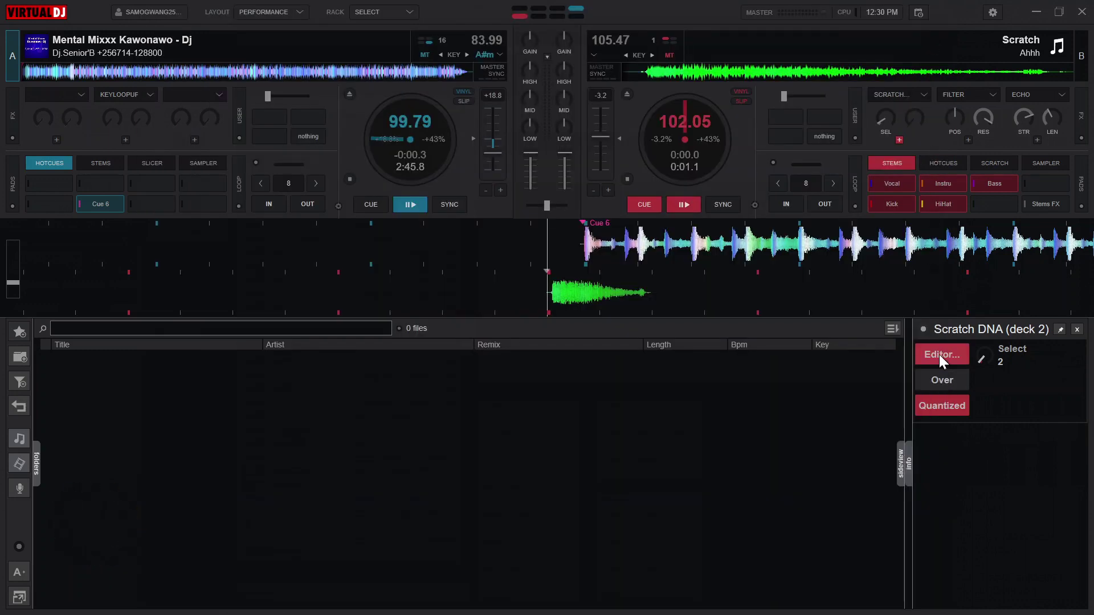